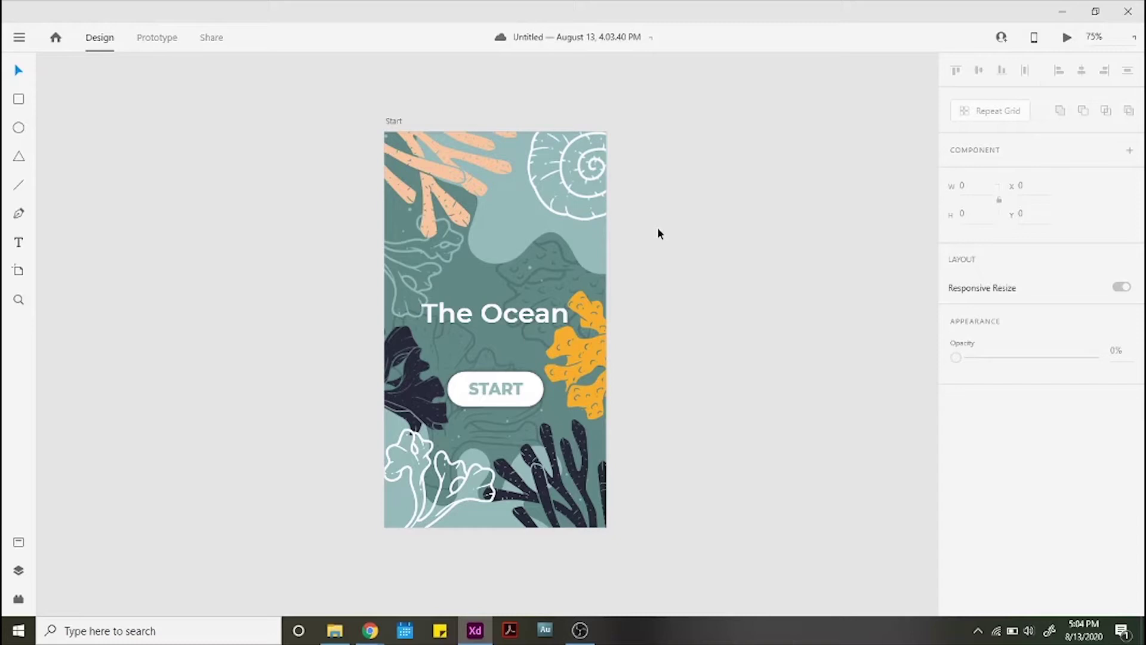
Duplicate the Start artboard to create Start – 1.
{"action": "left_click", "coordinate": [397, 120]}
{"action": "key", "text": "ctrl+d"}
{"action": "scroll", "coordinate": [691, 261], "scroll_direction": "right", "scroll_amount": 5}
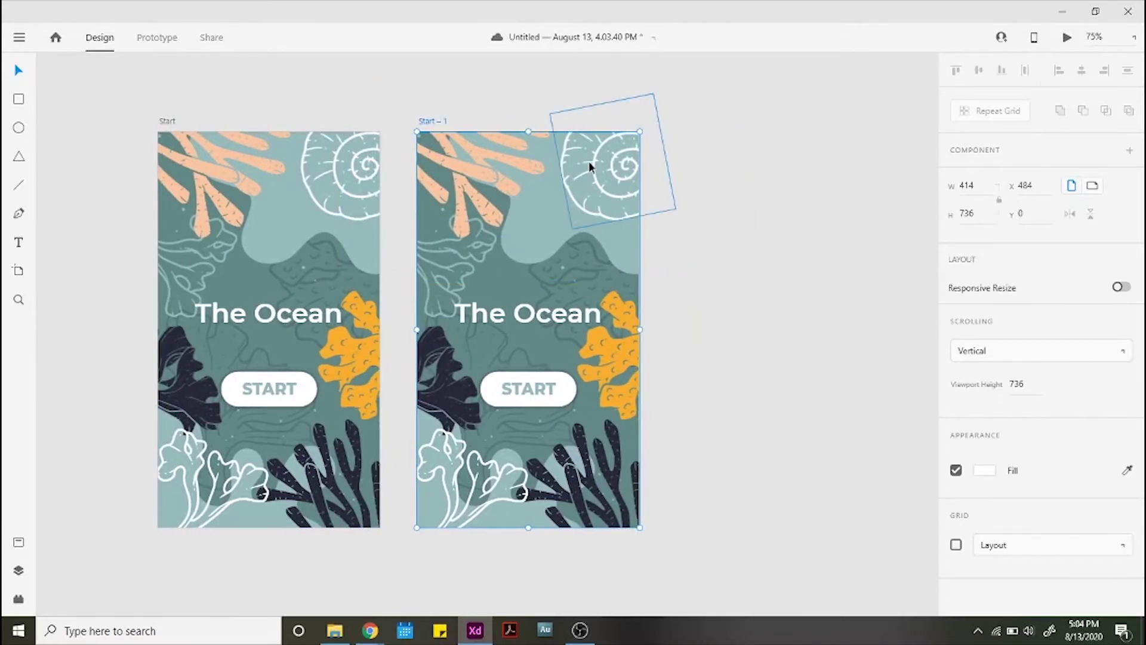
Move the shell, pink coral, wave, orange, dark and bottom corals off Start – 1's edges.
{"action": "left_click_drag", "start_coordinate": [607, 197], "coordinate": [685, 120]}
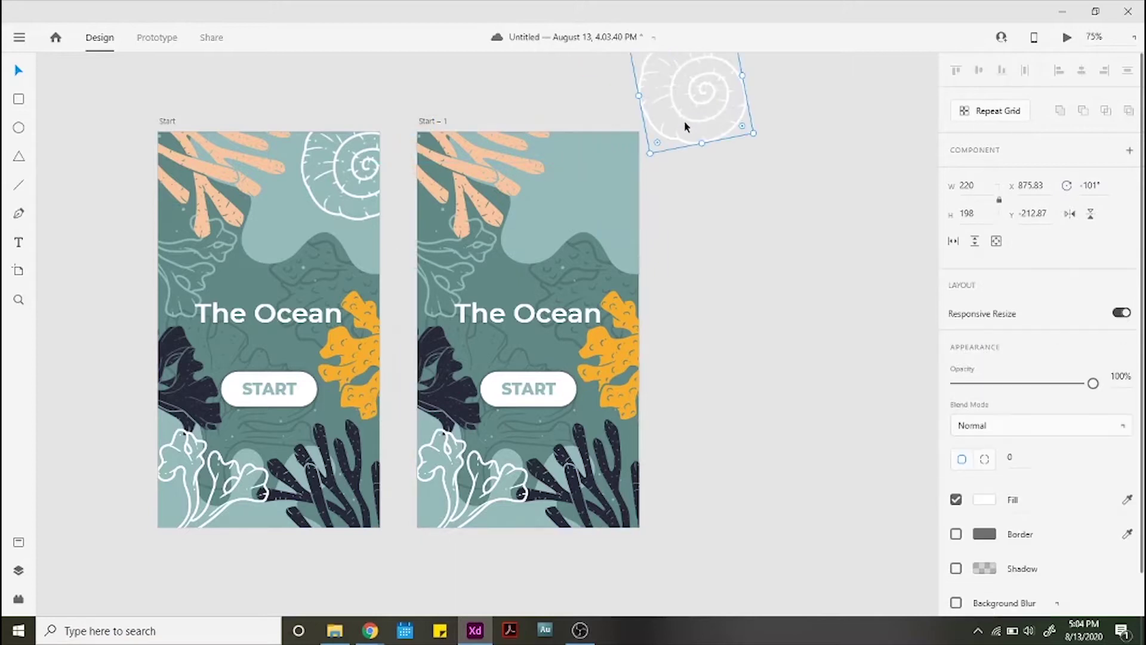
{"action": "left_click", "coordinate": [532, 162]}
{"action": "left_click_drag", "start_coordinate": [531, 162], "coordinate": [429, 92]}
{"action": "left_click_drag", "start_coordinate": [547, 208], "coordinate": [697, 85]}
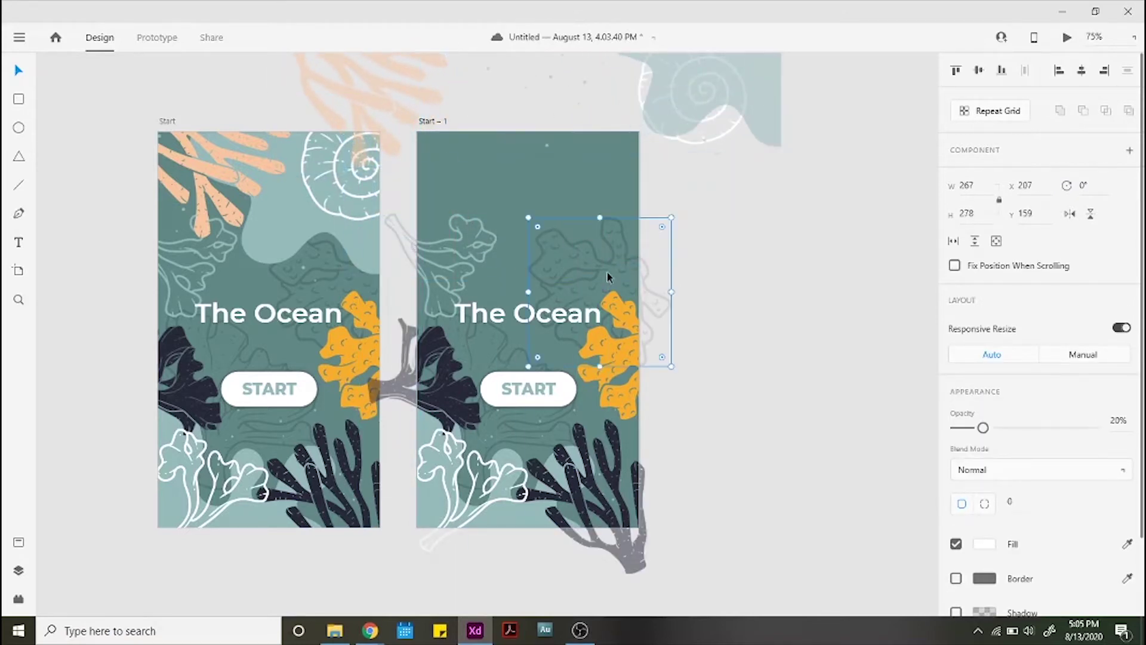
{"action": "left_click_drag", "start_coordinate": [607, 272], "coordinate": [722, 278]}
{"action": "left_click_drag", "start_coordinate": [630, 340], "coordinate": [700, 374]}
{"action": "left_click_drag", "start_coordinate": [582, 429], "coordinate": [648, 531]}
{"action": "left_click_drag", "start_coordinate": [431, 542], "coordinate": [529, 596]}
Shift the Start artboard left and place the dark, white and grey corals between the screens.
{"action": "left_click_drag", "start_coordinate": [536, 426], "coordinate": [418, 426]}
{"action": "left_click_drag", "start_coordinate": [167, 120], "coordinate": [55, 120]}
{"action": "left_click_drag", "start_coordinate": [431, 332], "coordinate": [365, 332]}
{"action": "left_click_drag", "start_coordinate": [472, 251], "coordinate": [392, 246]}
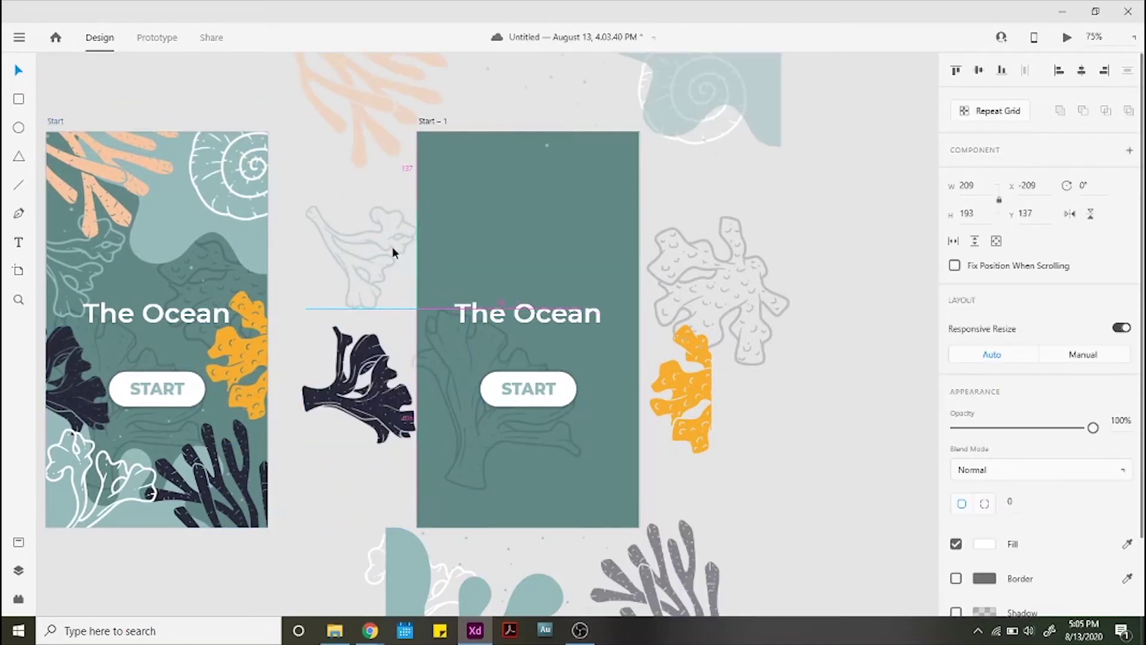
{"action": "left_click_drag", "start_coordinate": [512, 355], "coordinate": [418, 490]}
Shrink the grey corals and bottom blue blob, and rotate the navy coral.
{"action": "left_click_drag", "start_coordinate": [480, 451], "coordinate": [450, 501]}
{"action": "left_click", "coordinate": [471, 576]}
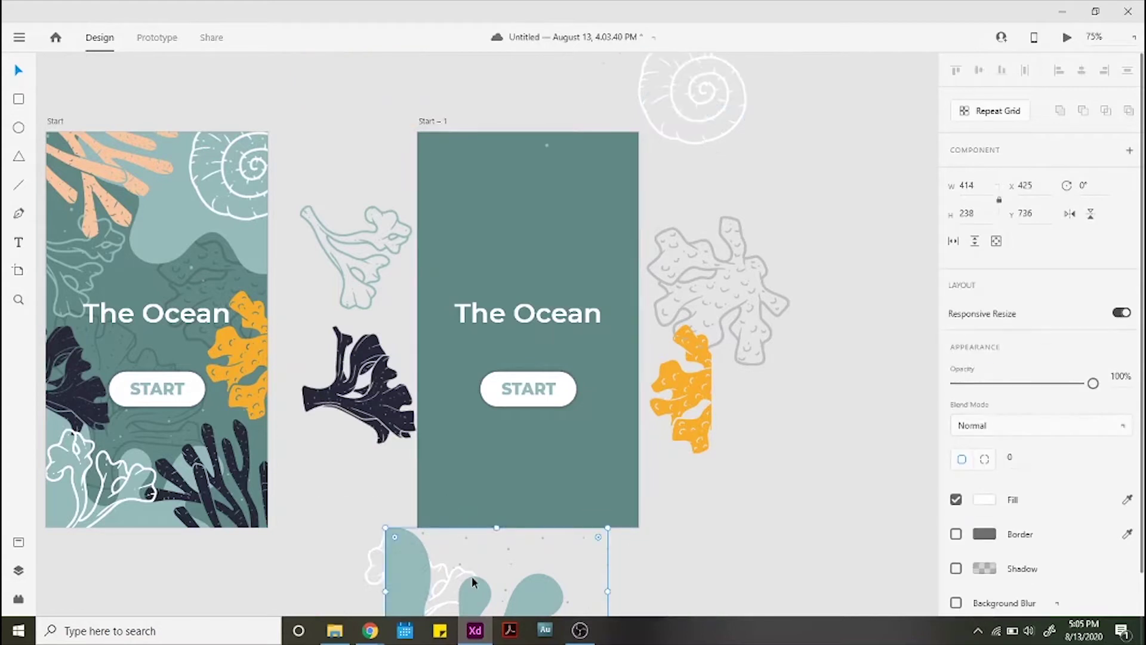
{"action": "left_click_drag", "start_coordinate": [599, 527], "coordinate": [541, 565]}
{"action": "left_click", "coordinate": [704, 262]}
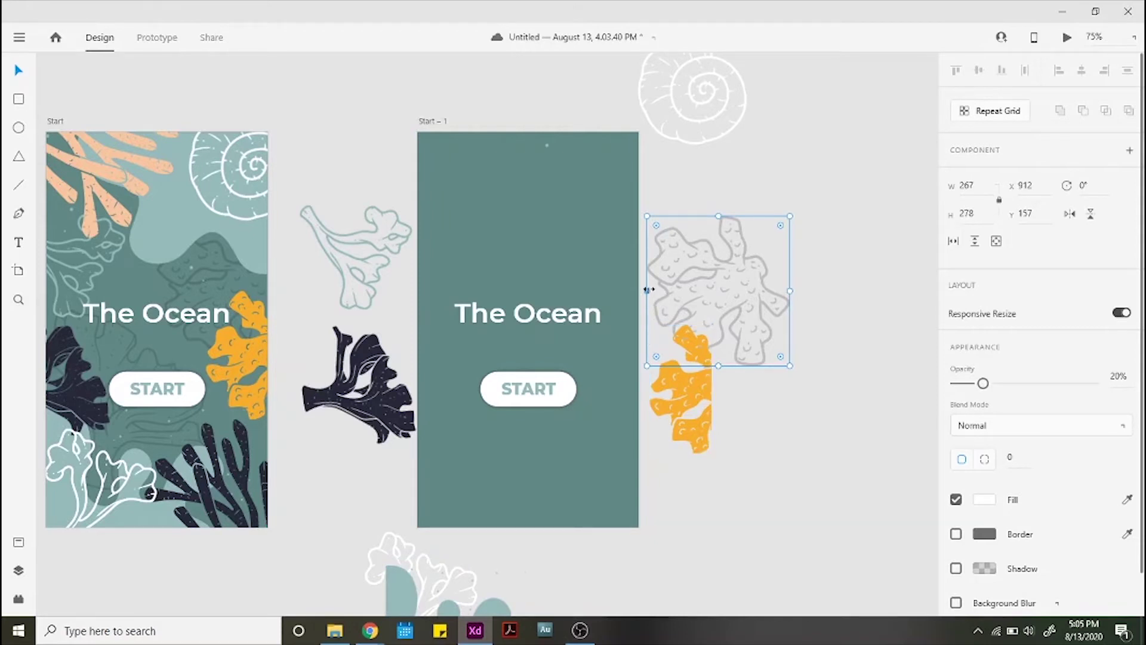
{"action": "left_click_drag", "start_coordinate": [648, 290], "coordinate": [699, 289]}
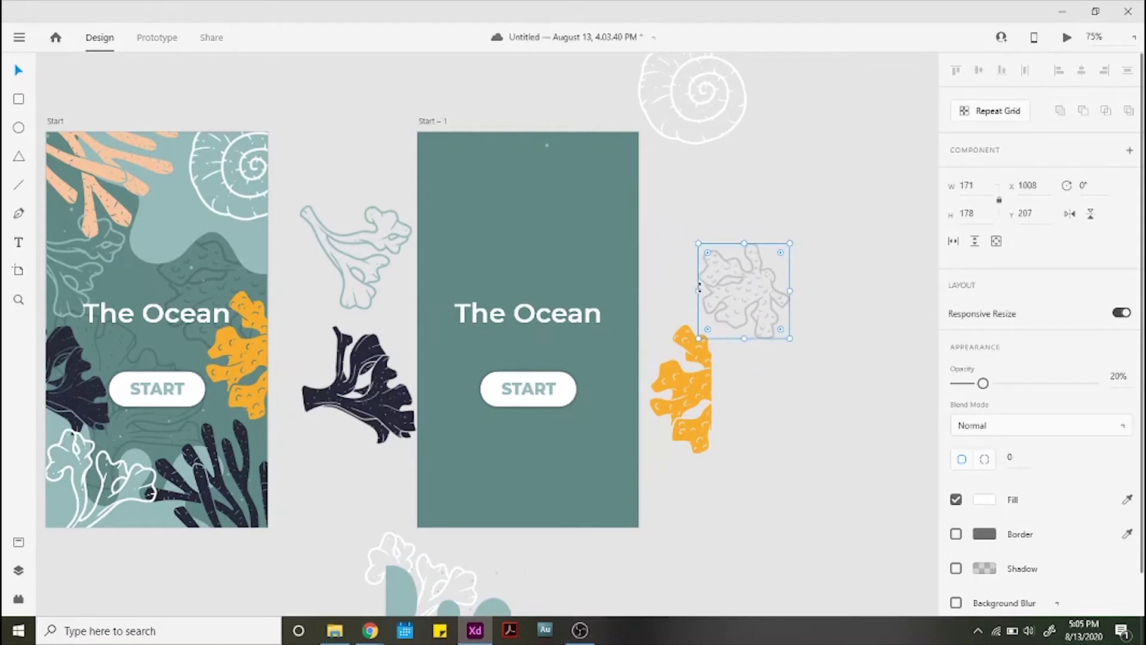
{"action": "left_click", "coordinate": [354, 395]}
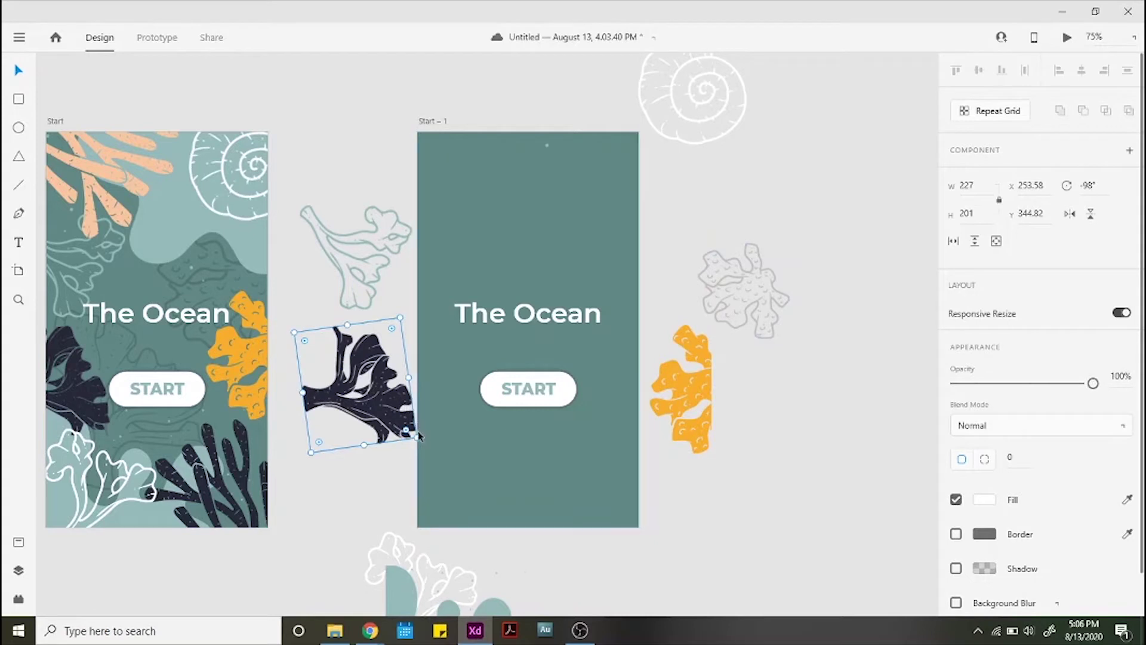
{"action": "left_click_drag", "start_coordinate": [416, 439], "coordinate": [383, 424]}
Scale down the peach coral at the top of Start – 1.
{"action": "left_click", "coordinate": [468, 189]}
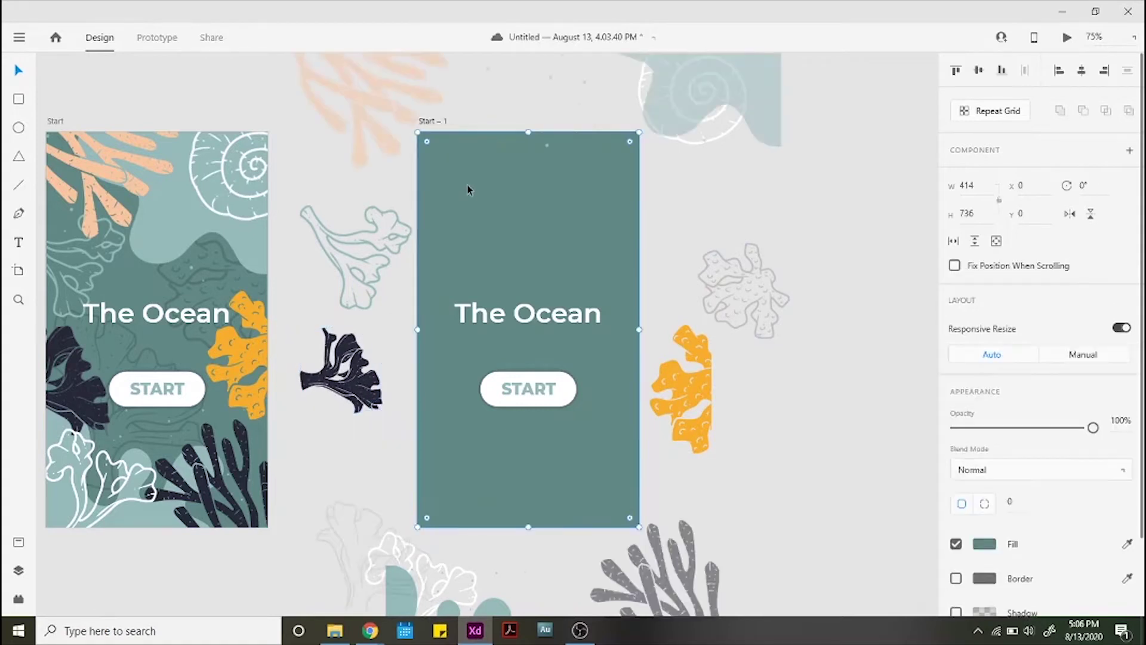
{"action": "left_click", "coordinate": [392, 101]}
{"action": "left_click_drag", "start_coordinate": [446, 166], "coordinate": [402, 138]}
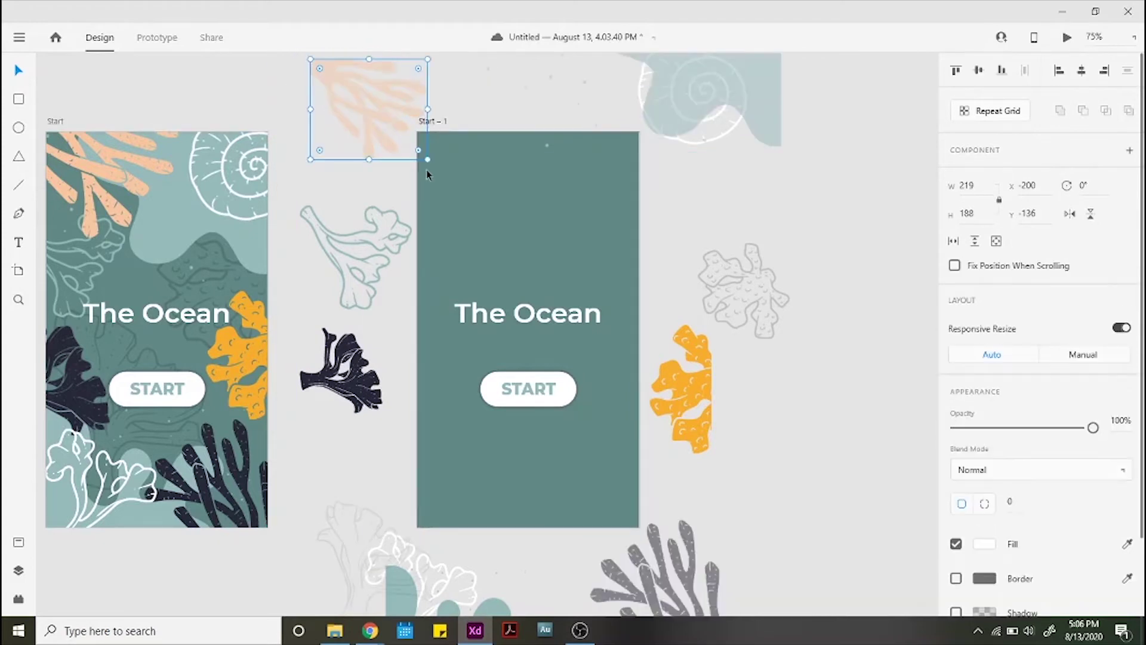
{"action": "left_click", "coordinate": [554, 327]}
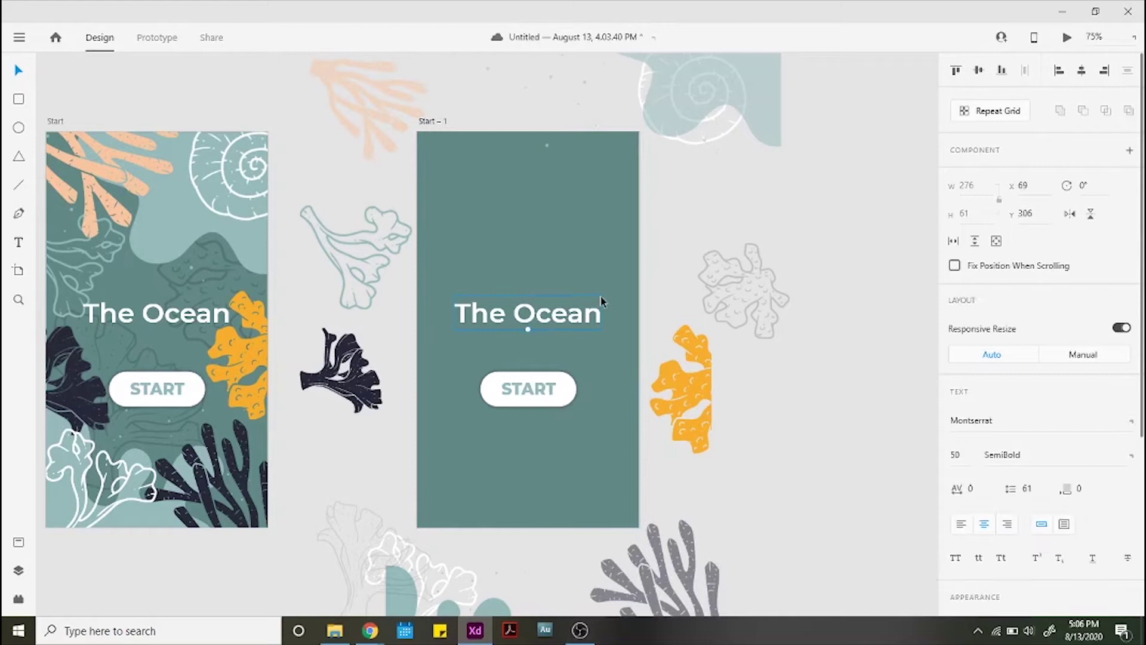
Shrink the START button on Start – 1 and set its opacity to 0%.
{"action": "left_click", "coordinate": [561, 380]}
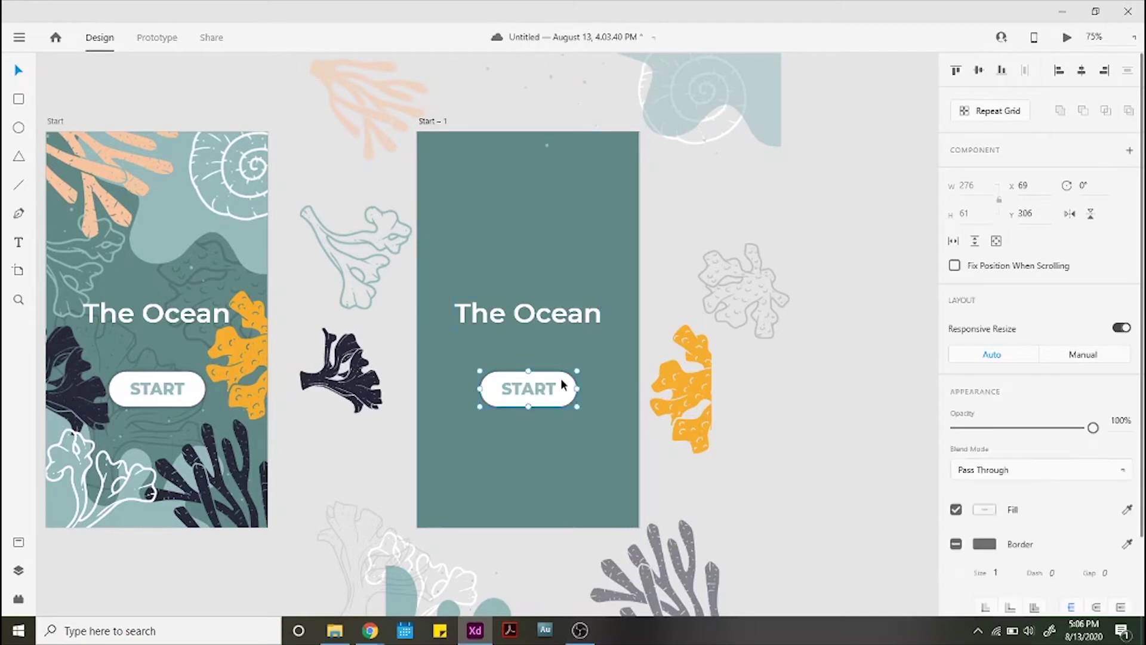
{"action": "left_click_drag", "start_coordinate": [572, 375], "coordinate": [545, 376]}
{"action": "left_click", "coordinate": [570, 323]}
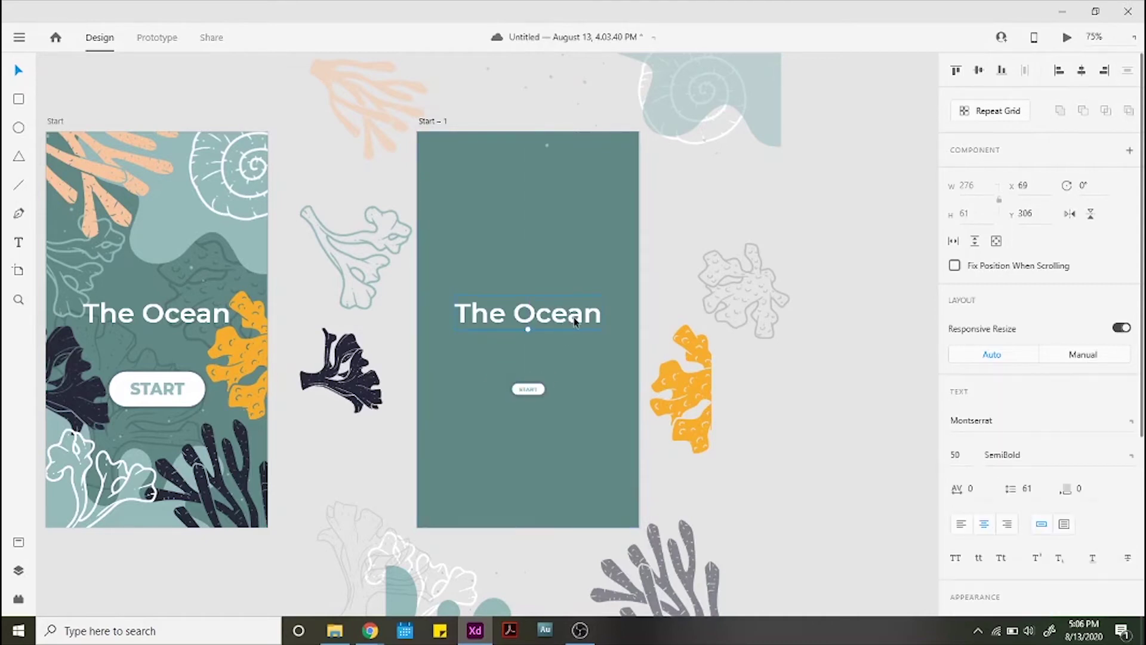
{"action": "left_click", "coordinate": [534, 396]}
{"action": "left_click_drag", "start_coordinate": [1093, 519], "coordinate": [936, 545]}
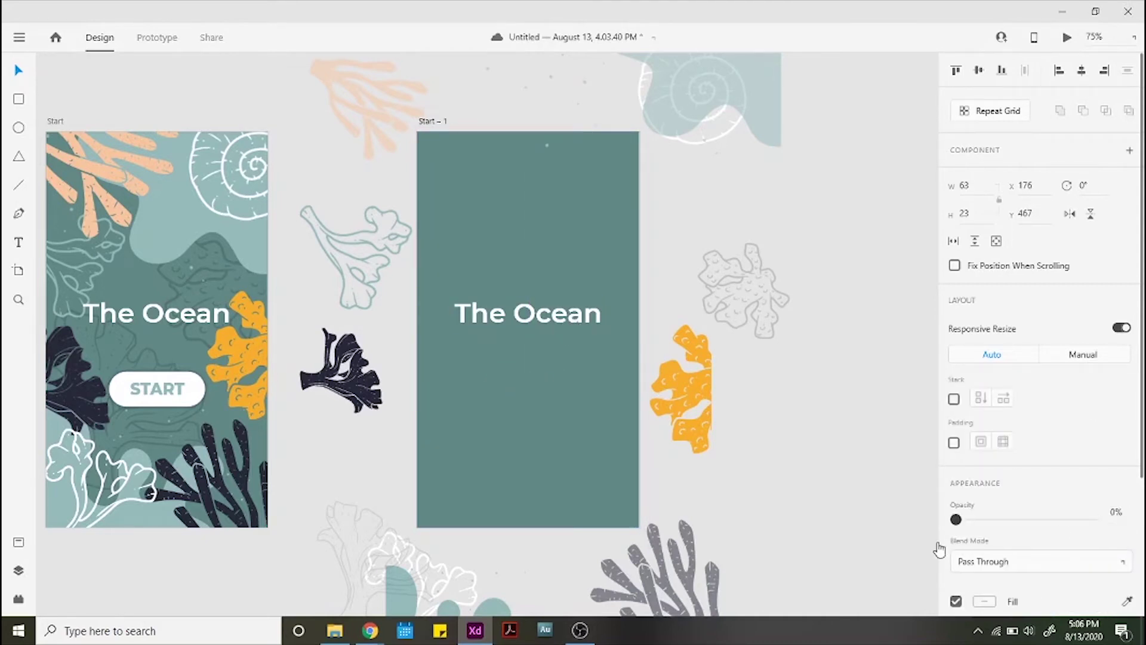
Set The Ocean title's font size to 11 and fade its opacity down.
{"action": "left_click", "coordinate": [544, 321]}
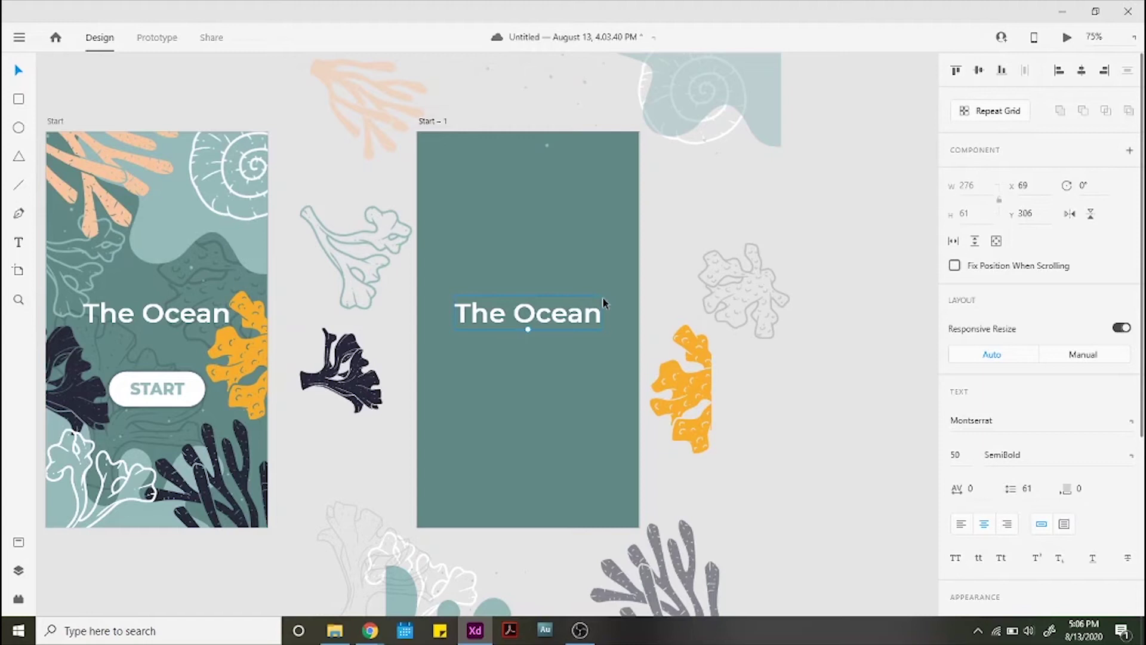
{"action": "left_click", "coordinate": [955, 455]}
{"action": "type", "text": "40"}
{"action": "key", "text": "Return"}
{"action": "key", "text": "shift+Down"}
{"action": "key", "text": "shift+Down"}
{"action": "key", "text": "shift+Down"}
{"action": "key", "text": "shift+Down"}
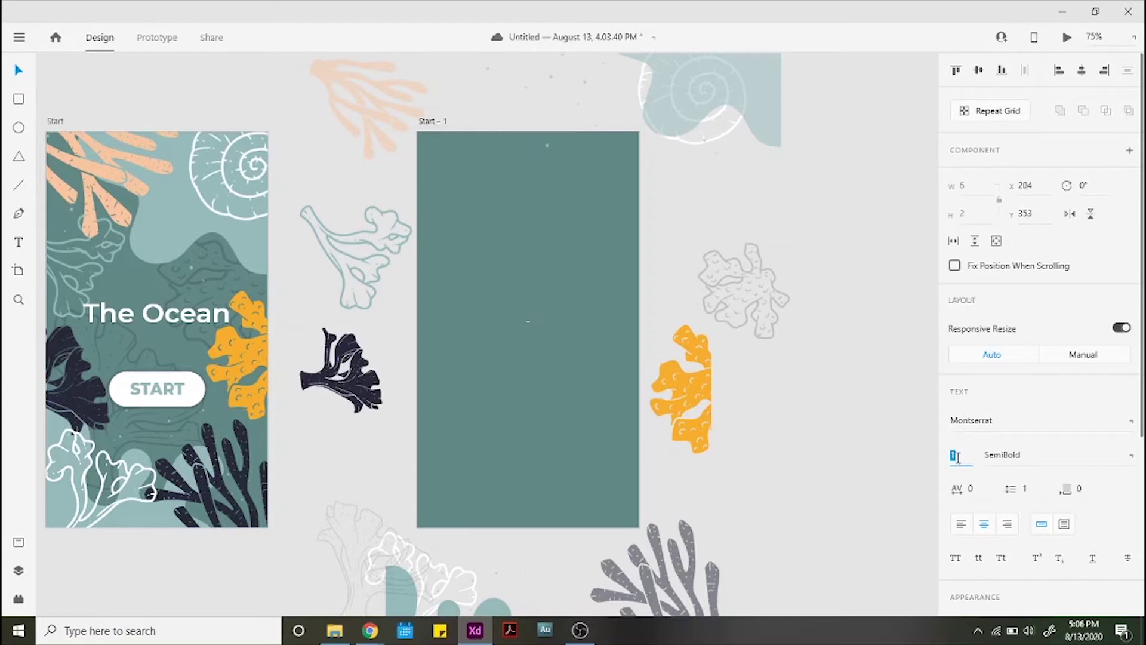
{"action": "key", "text": "shift+Up"}
{"action": "scroll", "coordinate": [1058, 486], "scroll_direction": "down", "scroll_amount": 4}
{"action": "scroll", "coordinate": [1058, 487], "scroll_direction": "down", "scroll_amount": 1}
{"action": "left_click_drag", "start_coordinate": [1093, 371], "coordinate": [930, 391]}
{"action": "key", "text": "Escape"}
Fade Start – 1's teal background rectangle to 0% opacity.
{"action": "left_click", "coordinate": [586, 274]}
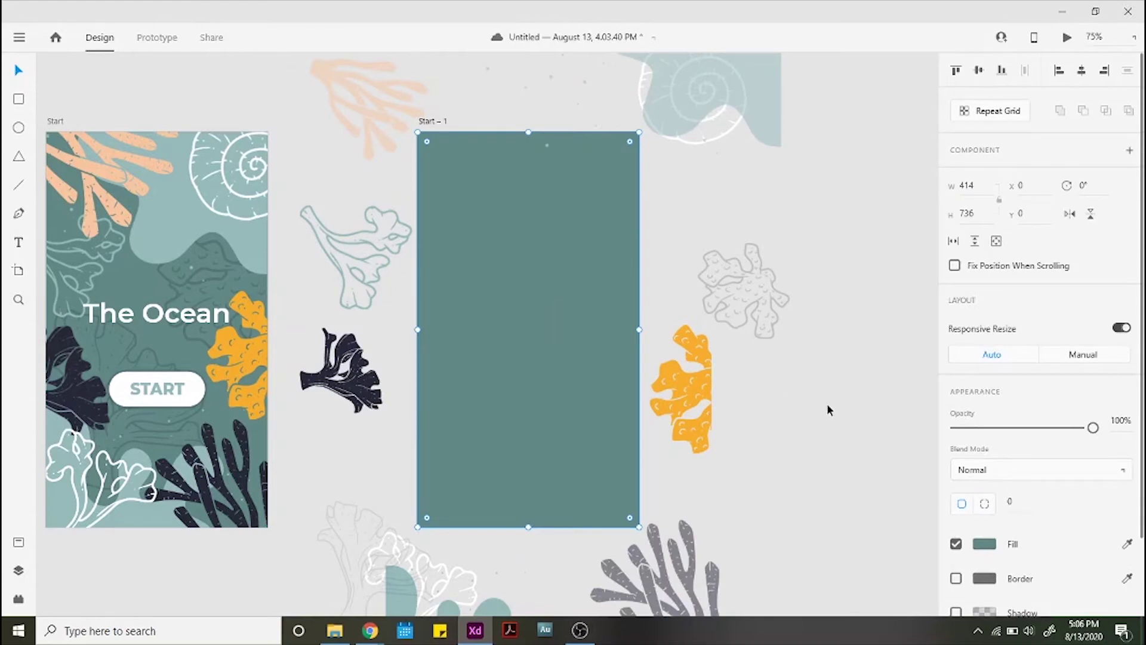
{"action": "left_click", "coordinate": [588, 85]}
{"action": "scroll", "coordinate": [591, 70], "scroll_direction": "up", "scroll_amount": 3}
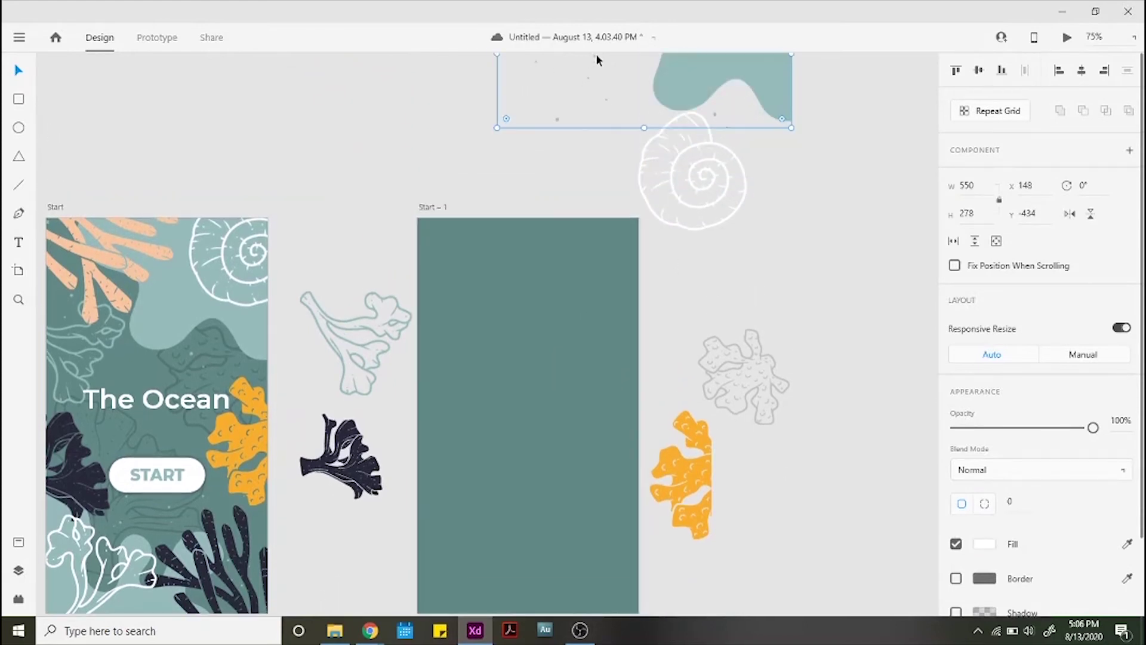
{"action": "left_click_drag", "start_coordinate": [703, 74], "coordinate": [728, 163]}
{"action": "left_click", "coordinate": [510, 423]}
{"action": "scroll", "coordinate": [776, 430], "scroll_direction": "down", "scroll_amount": 3}
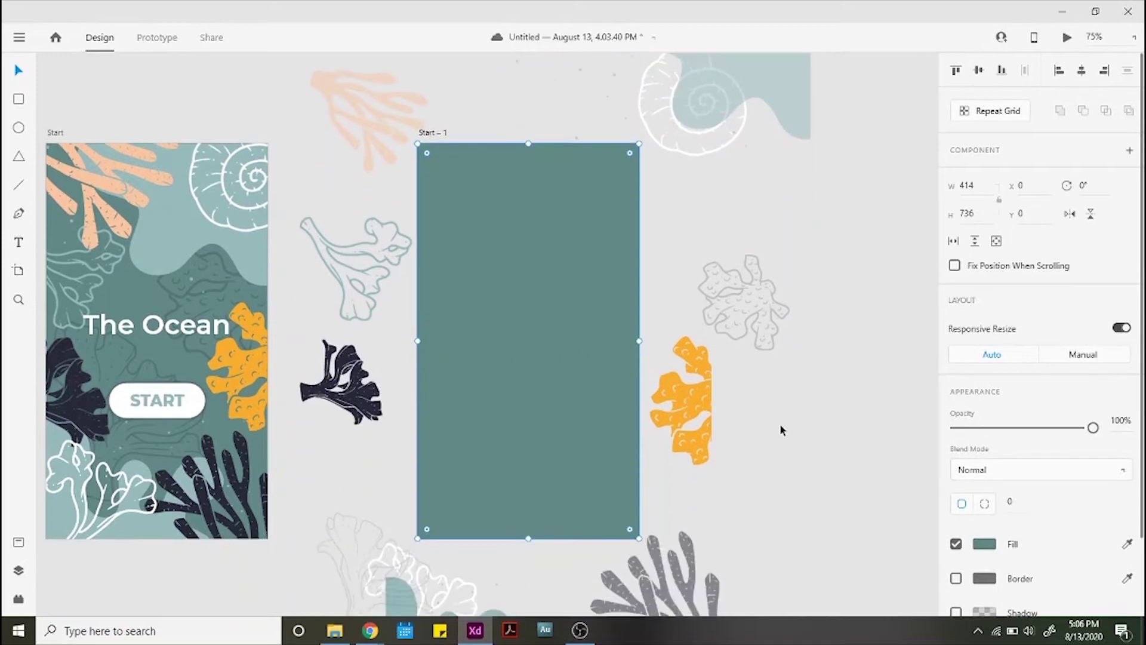
{"action": "left_click_drag", "start_coordinate": [1095, 430], "coordinate": [950, 450]}
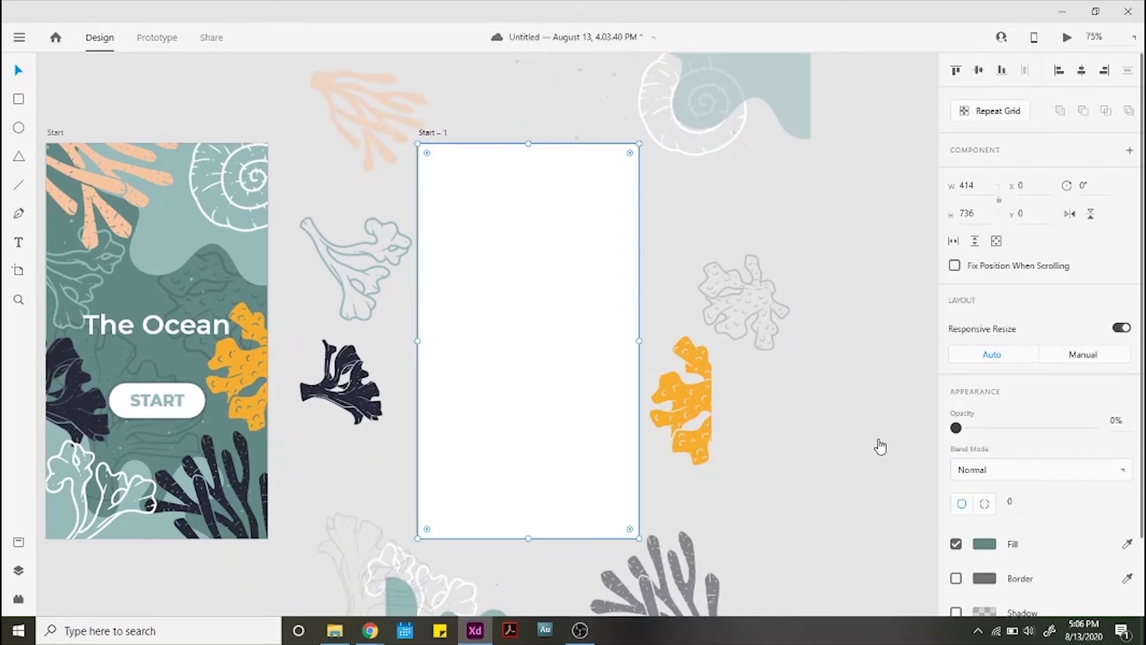
{"action": "left_click", "coordinate": [846, 439]}
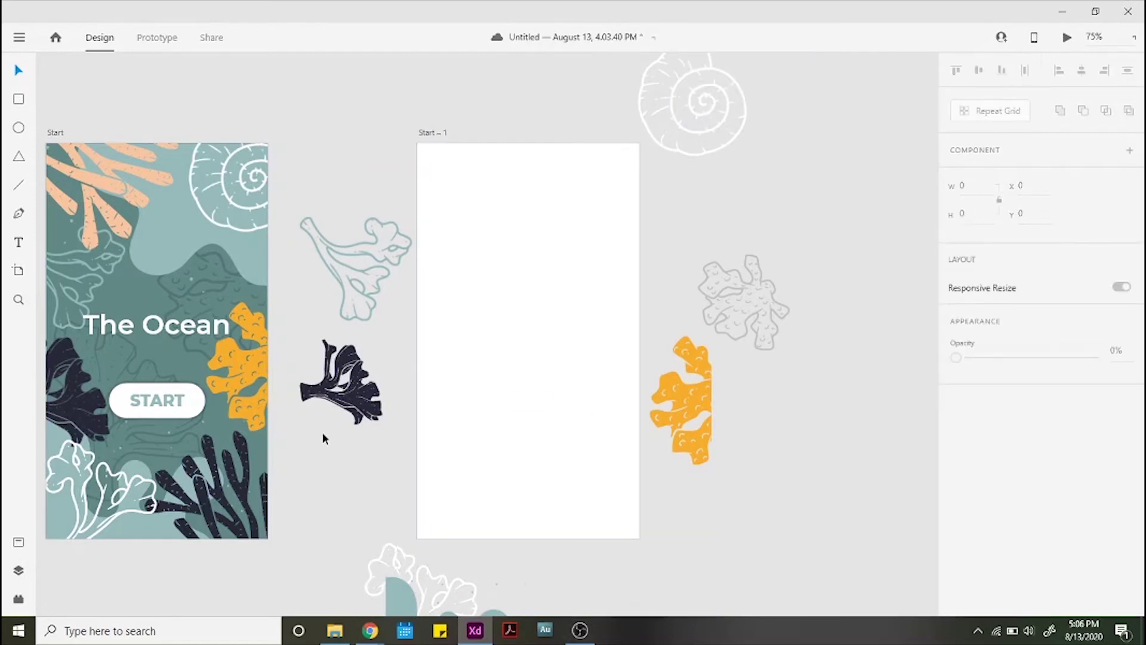
{"action": "scroll", "coordinate": [319, 433], "scroll_direction": "left", "scroll_amount": 5}
Link the START button to Start – 1 with a Tap, Auto-Animate, Ease In-Out, 1 s interaction.
{"action": "left_click", "coordinate": [169, 37]}
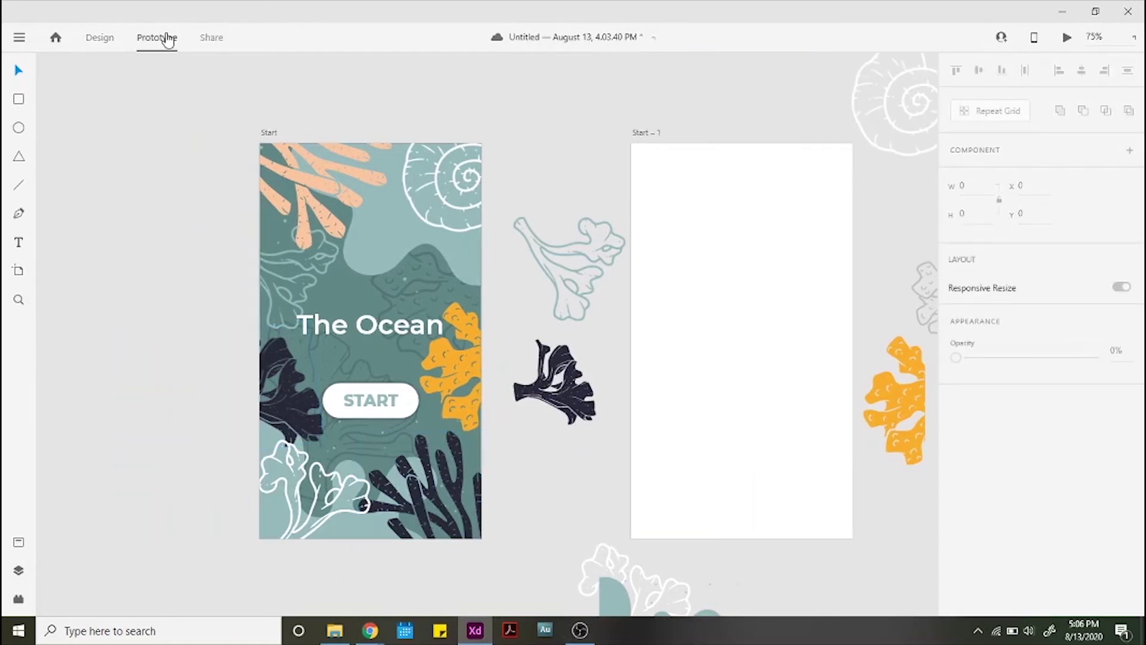
{"action": "left_click", "coordinate": [401, 406]}
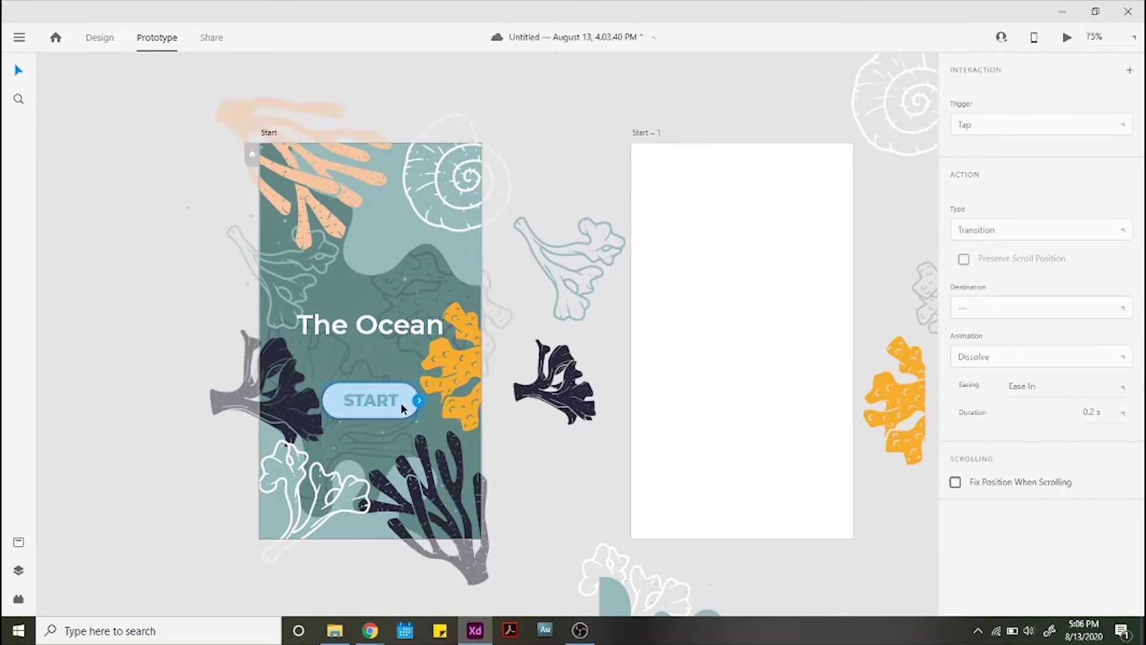
{"action": "left_click_drag", "start_coordinate": [418, 401], "coordinate": [680, 305]}
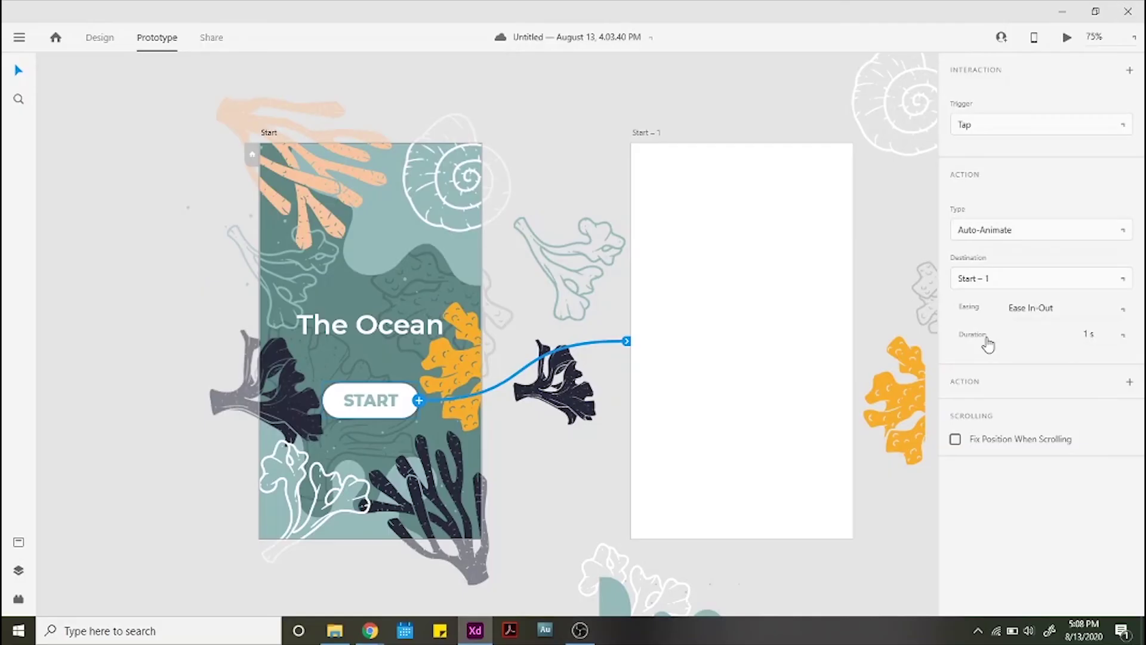
Run the Desktop Preview and tap START several times to watch the auto-animate transition.
{"action": "left_click", "coordinate": [1066, 41]}
{"action": "left_click_drag", "start_coordinate": [276, 75], "coordinate": [620, 70]}
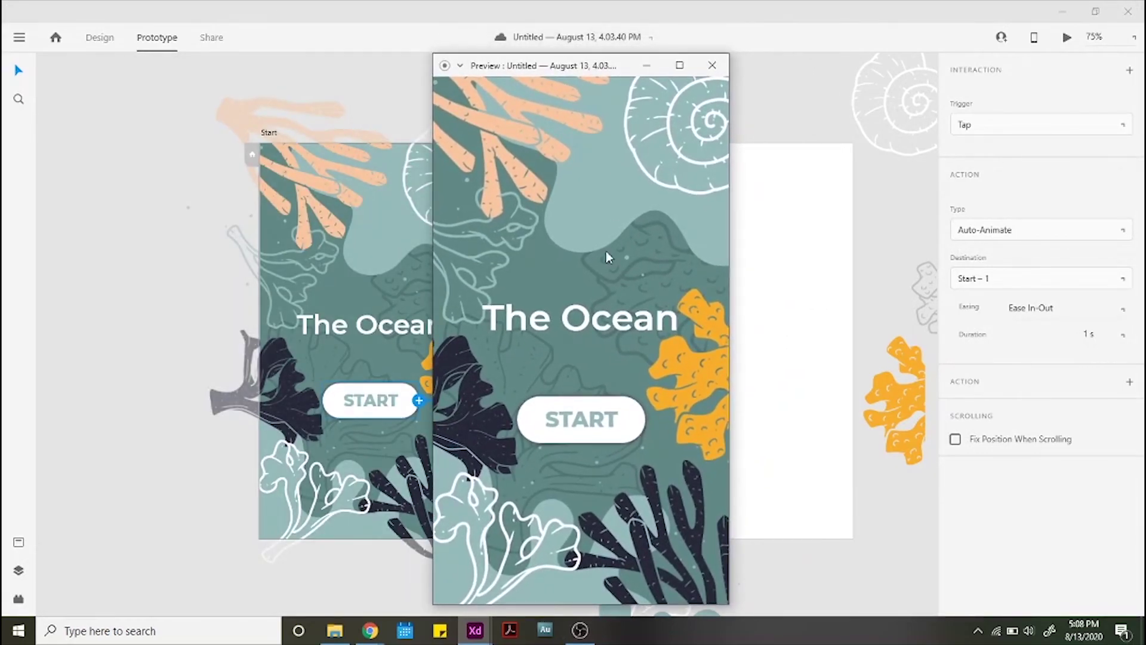
{"action": "left_click", "coordinate": [603, 409]}
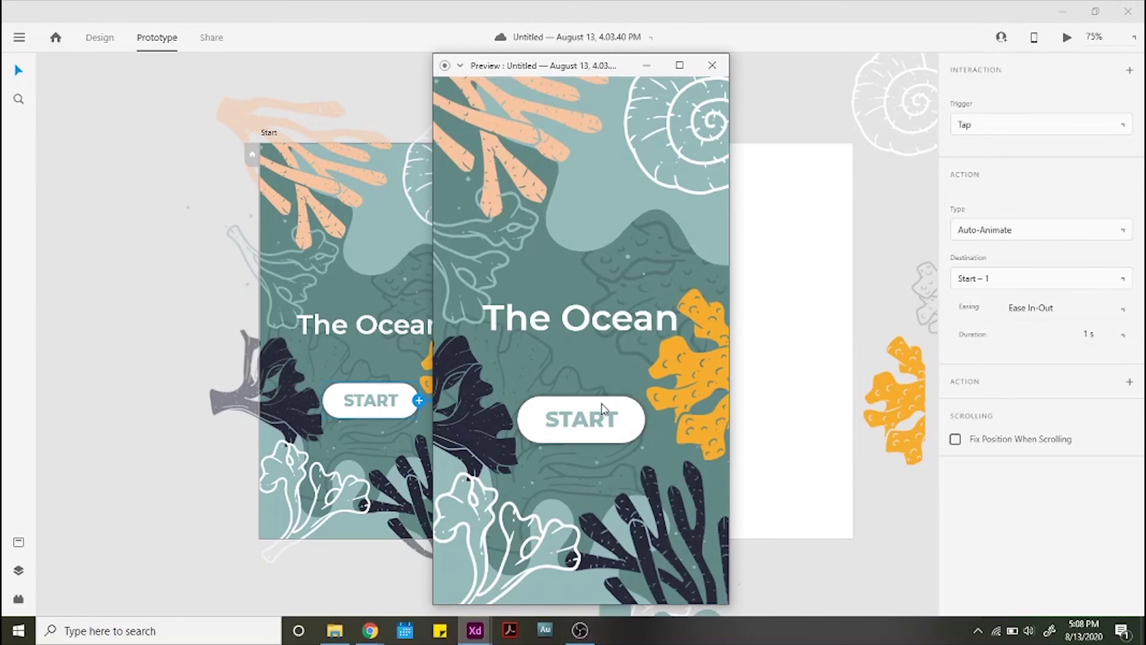
{"action": "left_click", "coordinate": [602, 411]}
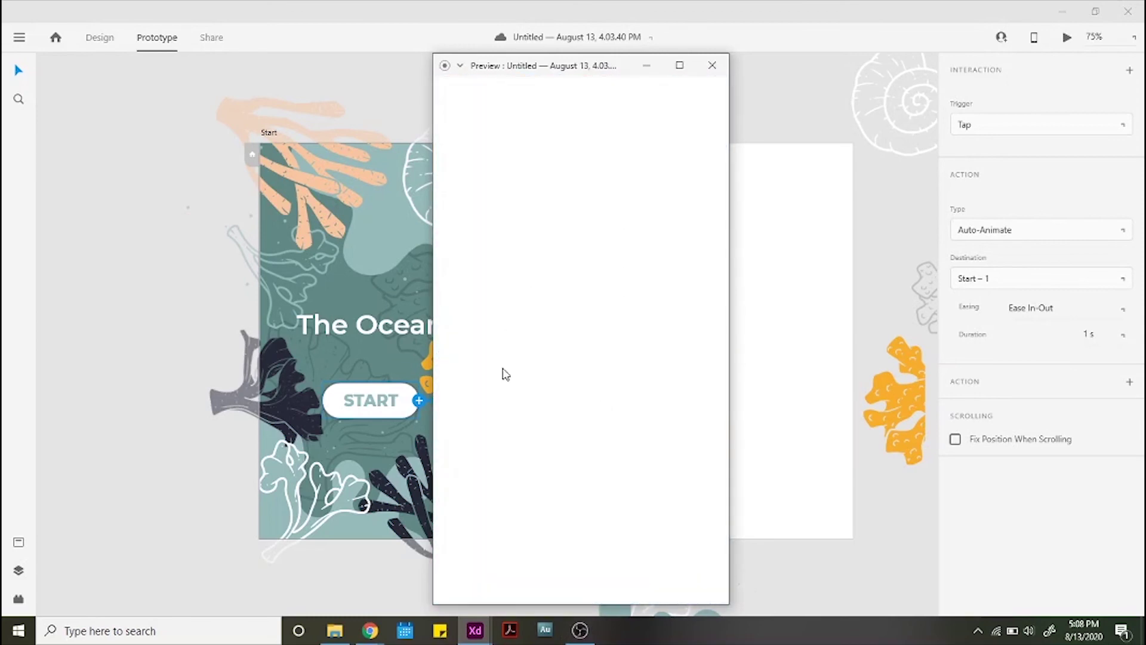
{"action": "left_click", "coordinate": [605, 306]}
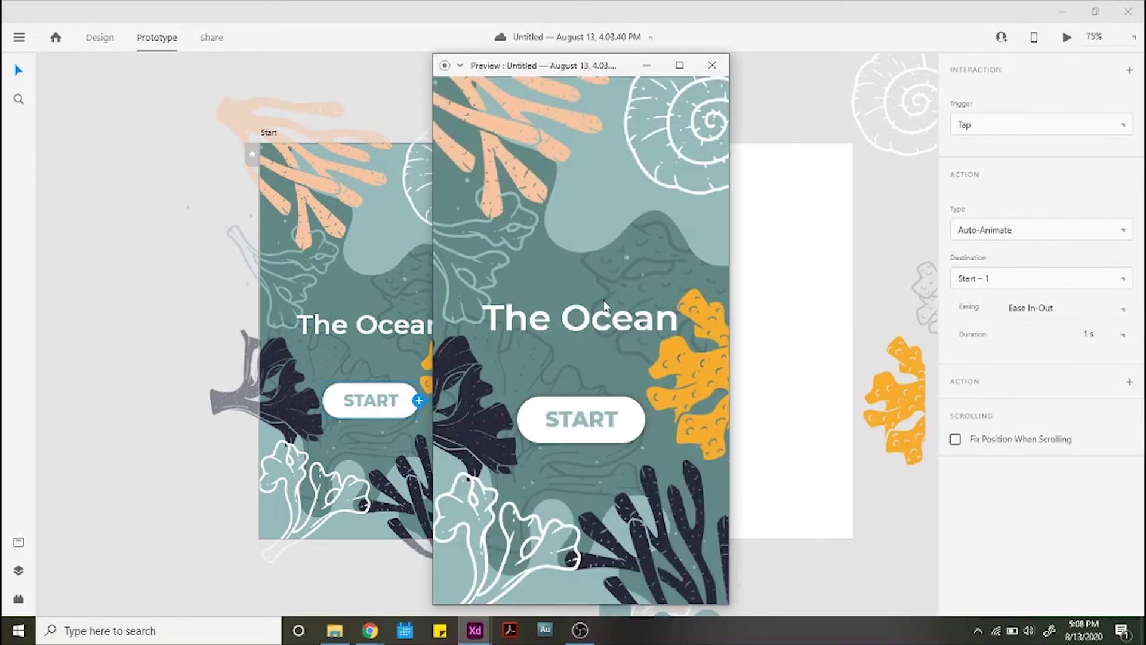
{"action": "left_click", "coordinate": [603, 407]}
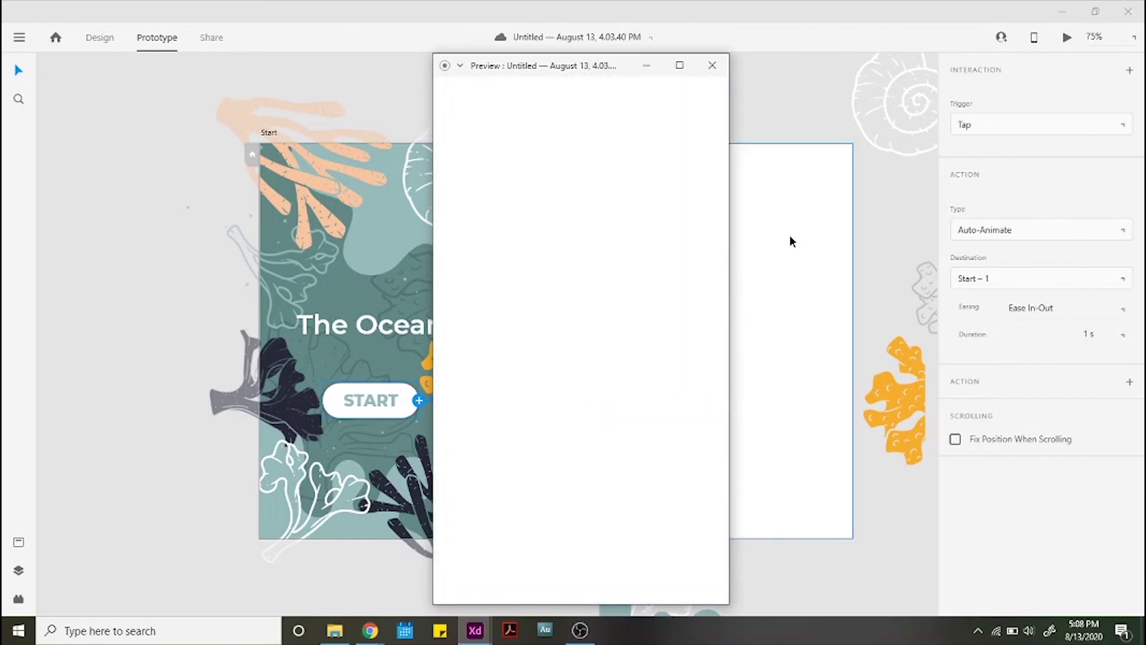
{"action": "left_click", "coordinate": [604, 407]}
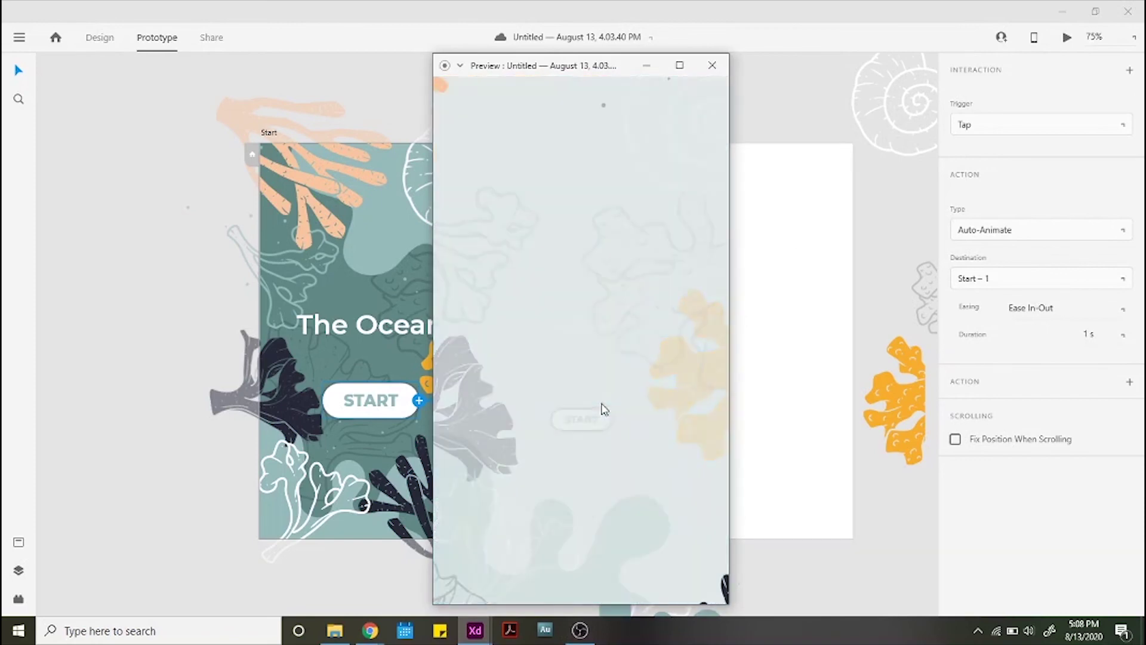